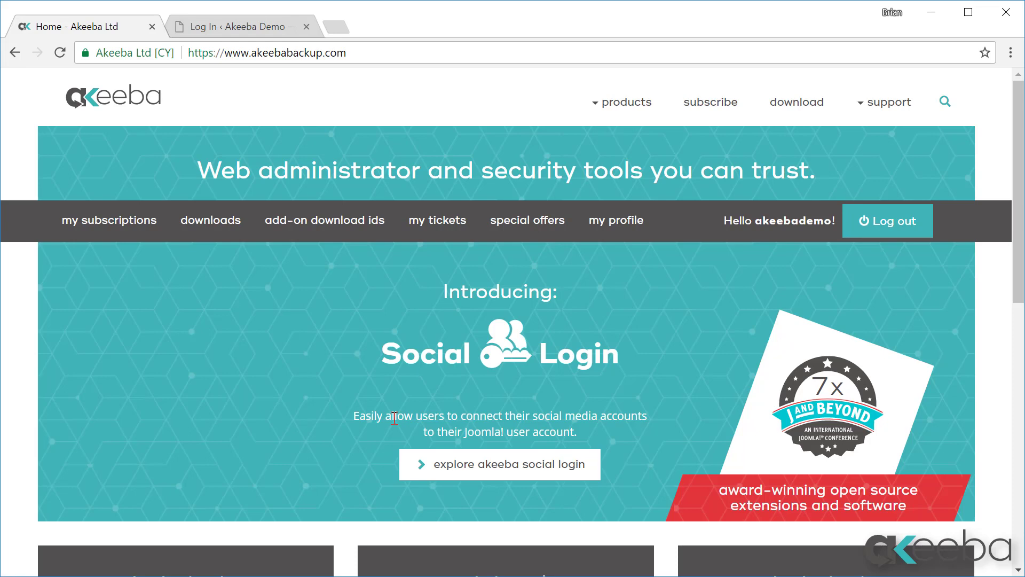
Download the Akeeba Backup for WordPress Core v.3.0.1 zip from the Akeeba website's Download page
click(802, 109)
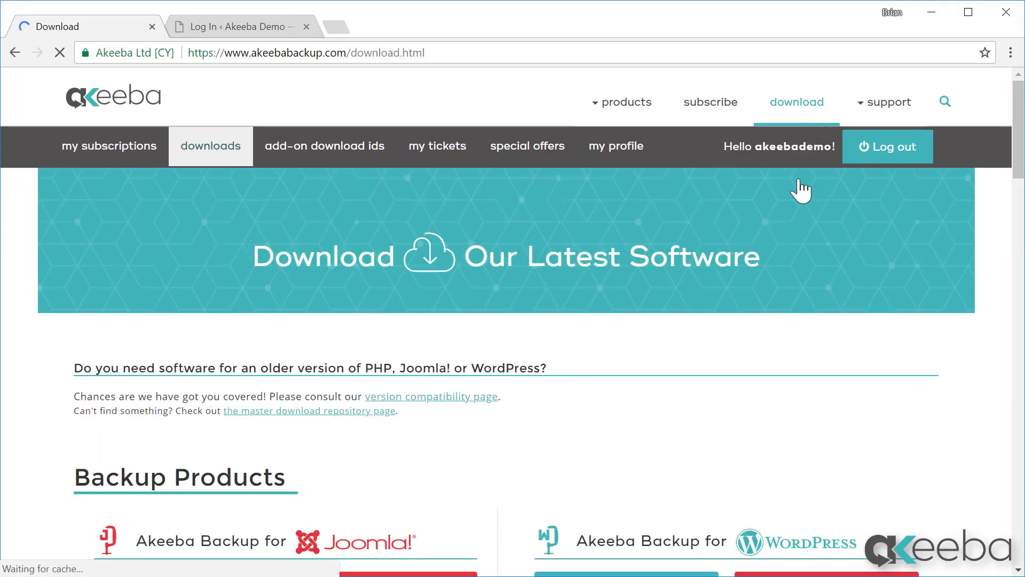
scroll(798, 179, down, 5)
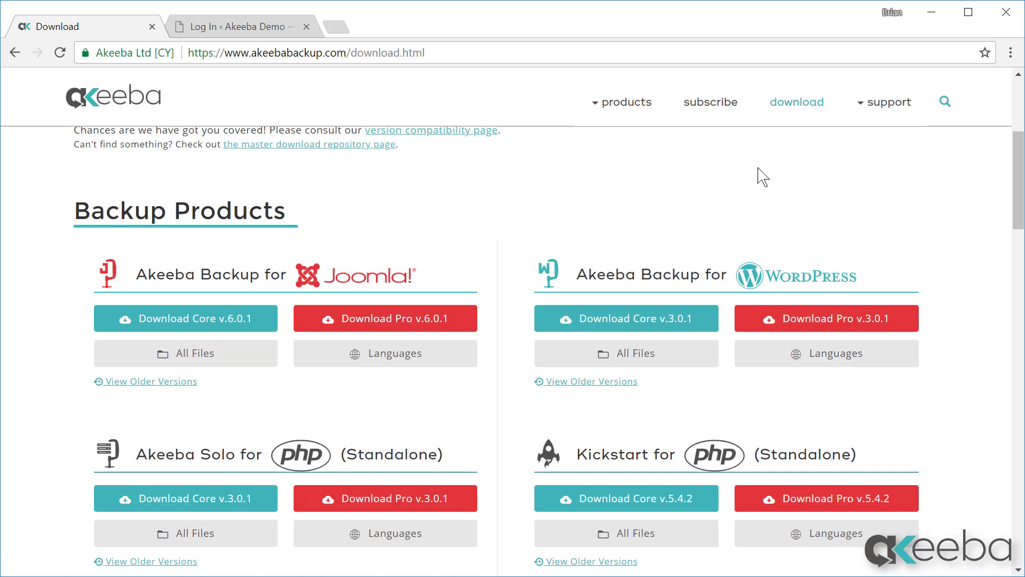
click(679, 323)
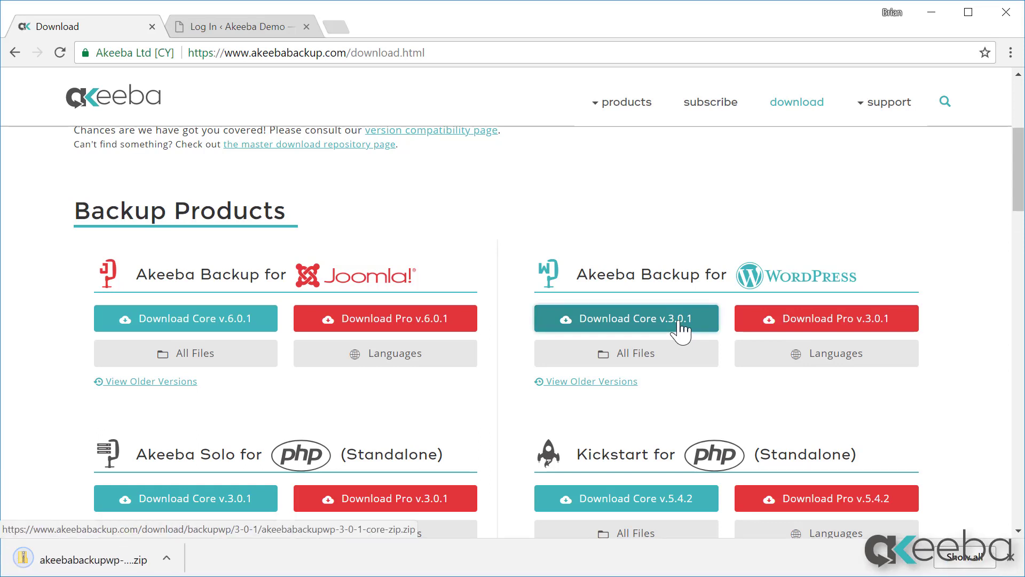
Sign in to the WordPress admin with the site's username and password
click(239, 27)
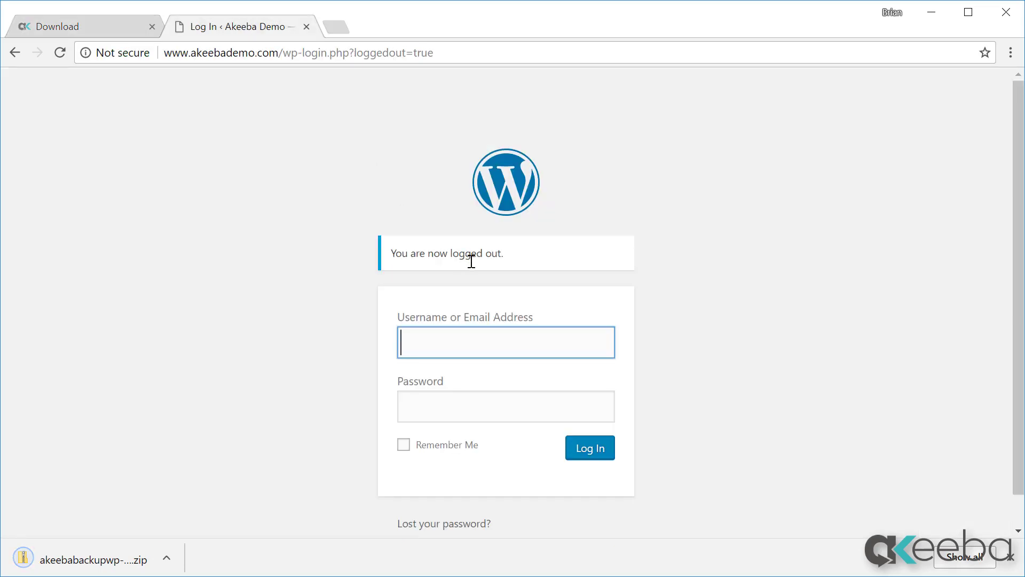
text(akeebademo)
key(Tab)
text(••••••••••)
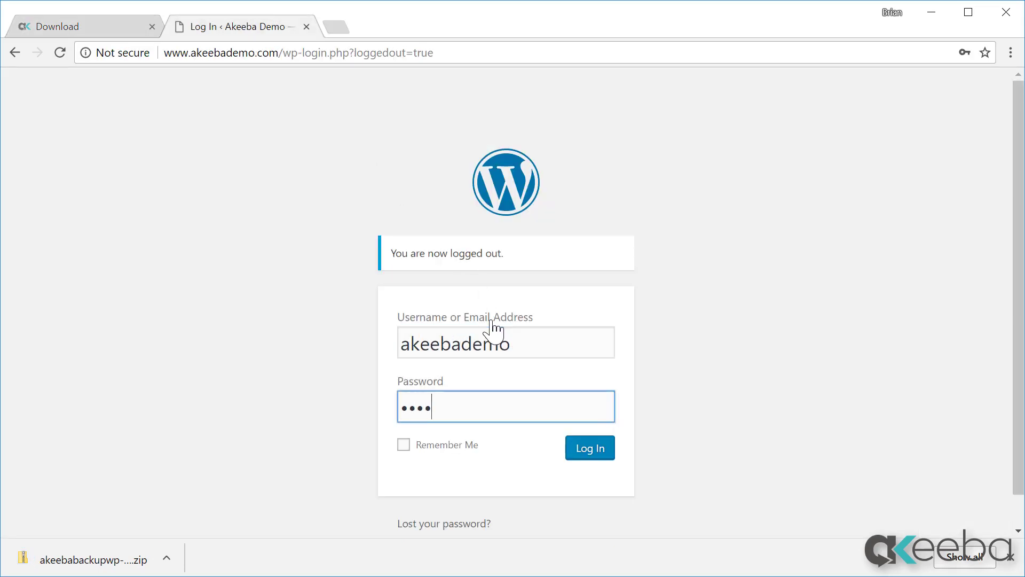
click(576, 453)
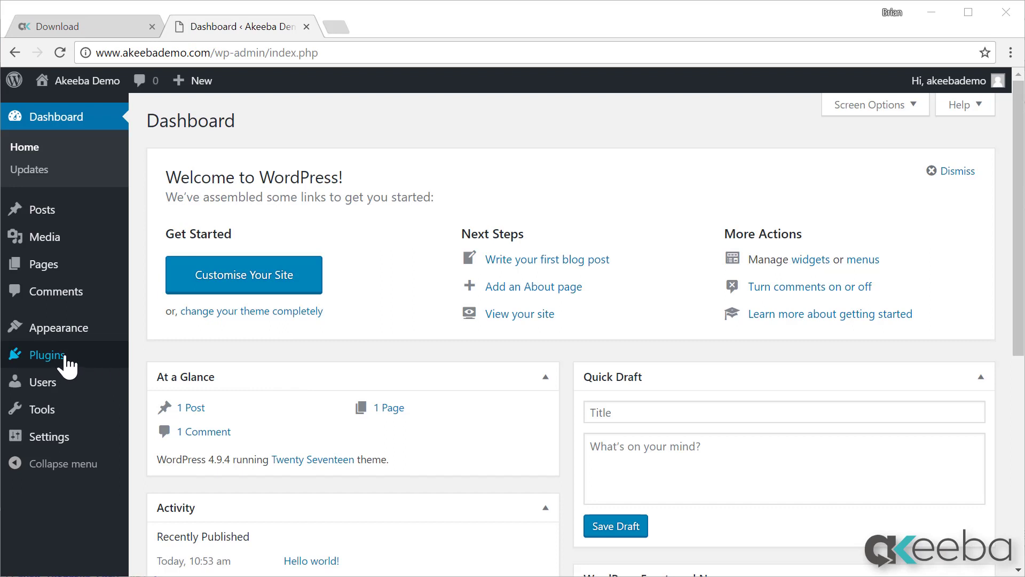
Upload the downloaded Akeeba Backup core zip as a new plugin, install it and activate it
mouse_move(62, 358)
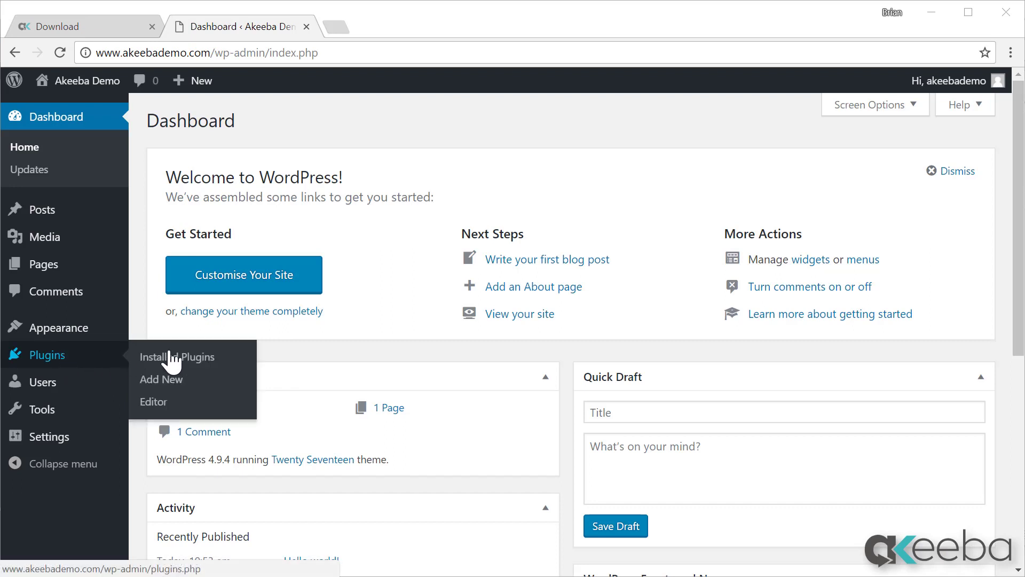
click(172, 379)
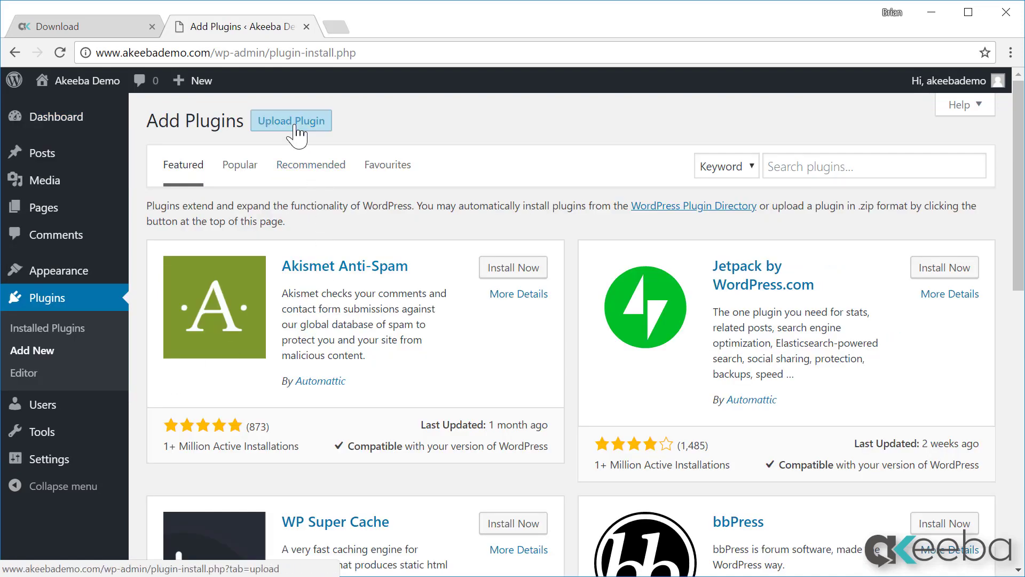
click(294, 127)
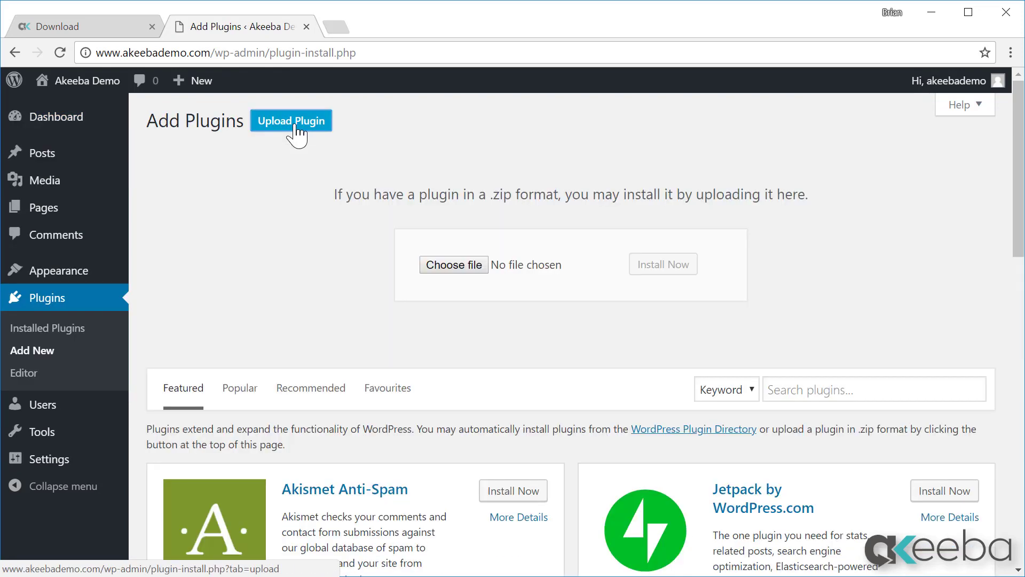
click(447, 265)
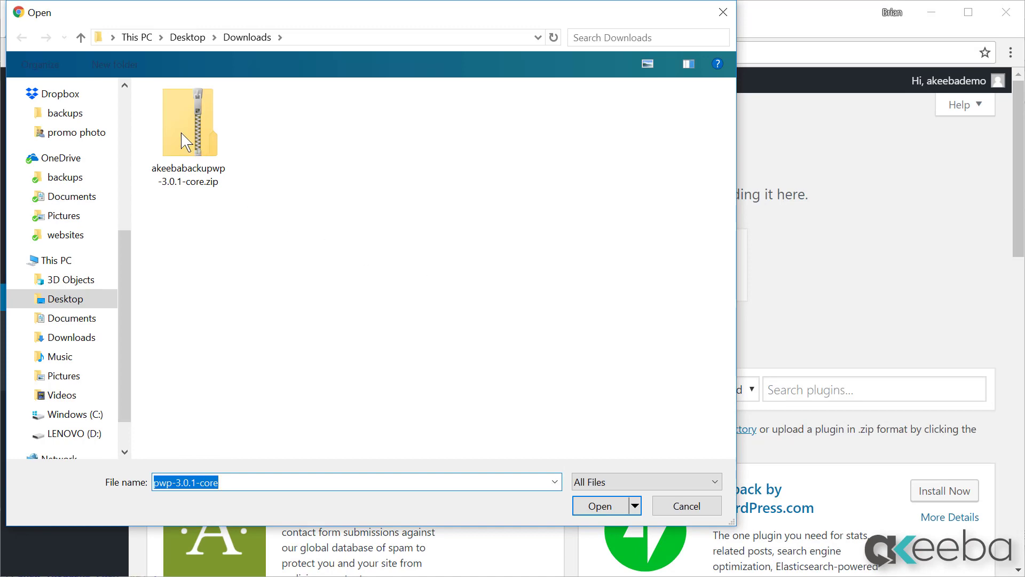
click(587, 504)
click(663, 265)
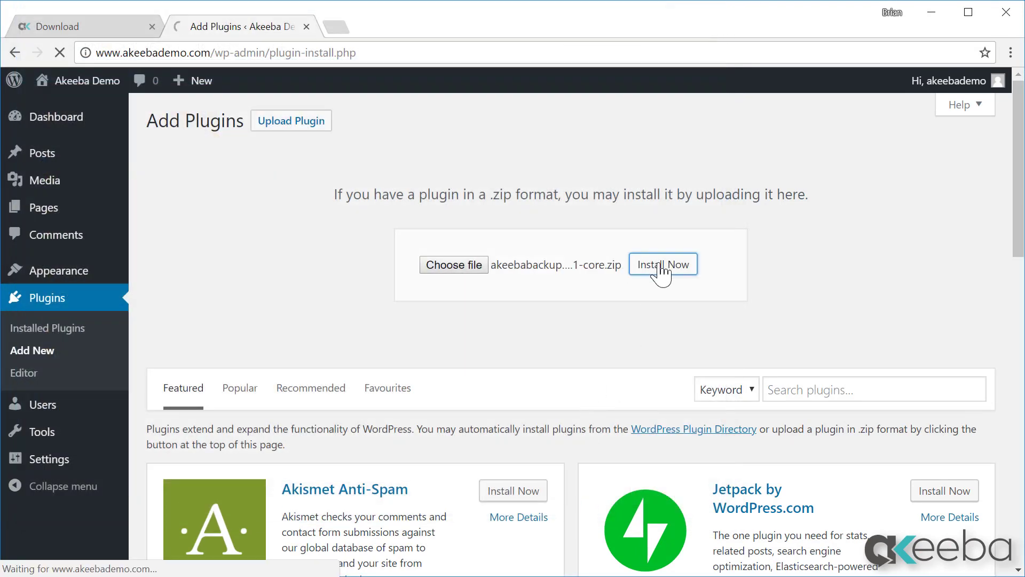
click(220, 233)
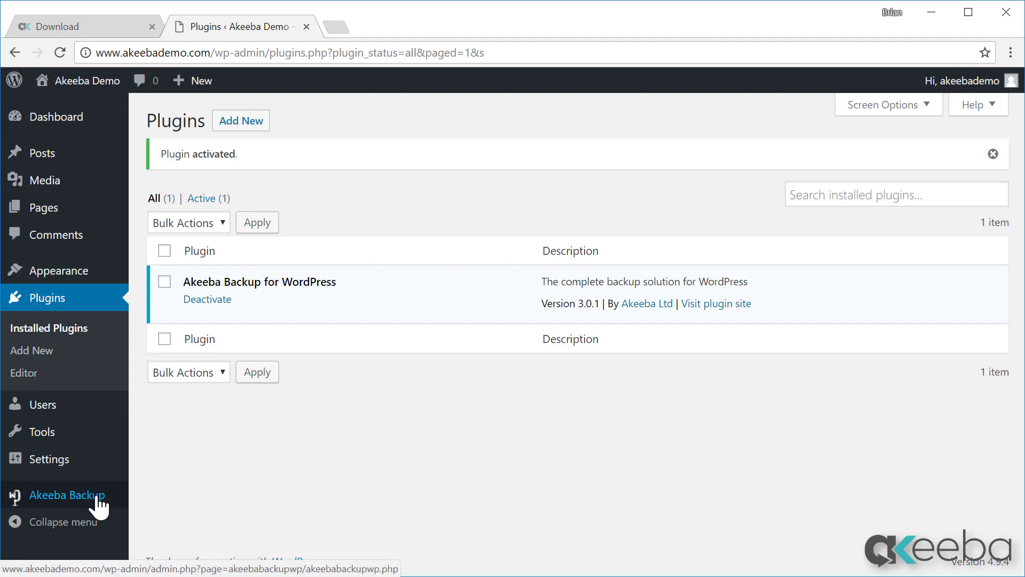
Collapse the admin sidebar, let Akeeba Backup's benchmarking wizard finish, then open the Backup Now form
click(94, 533)
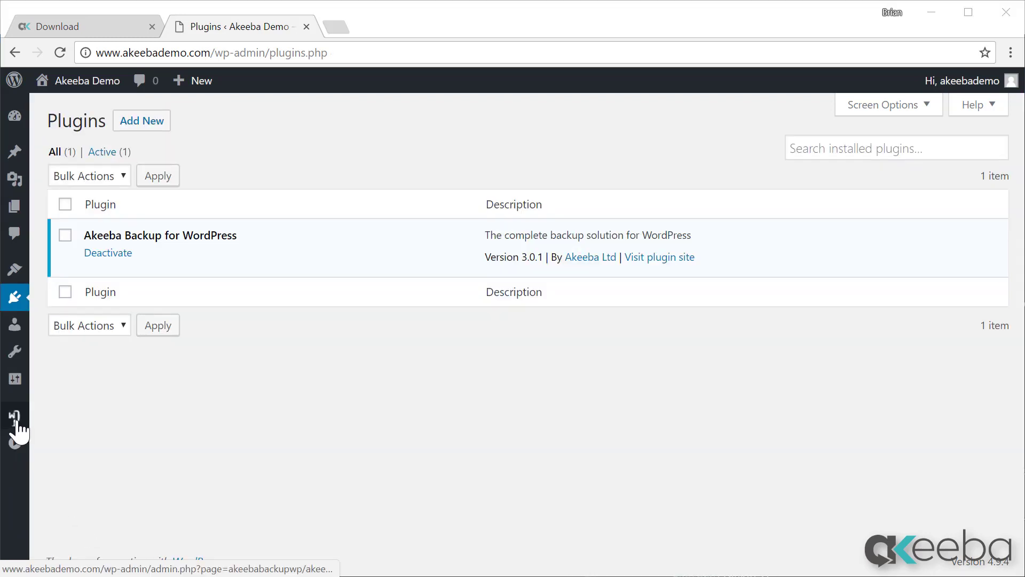
click(16, 422)
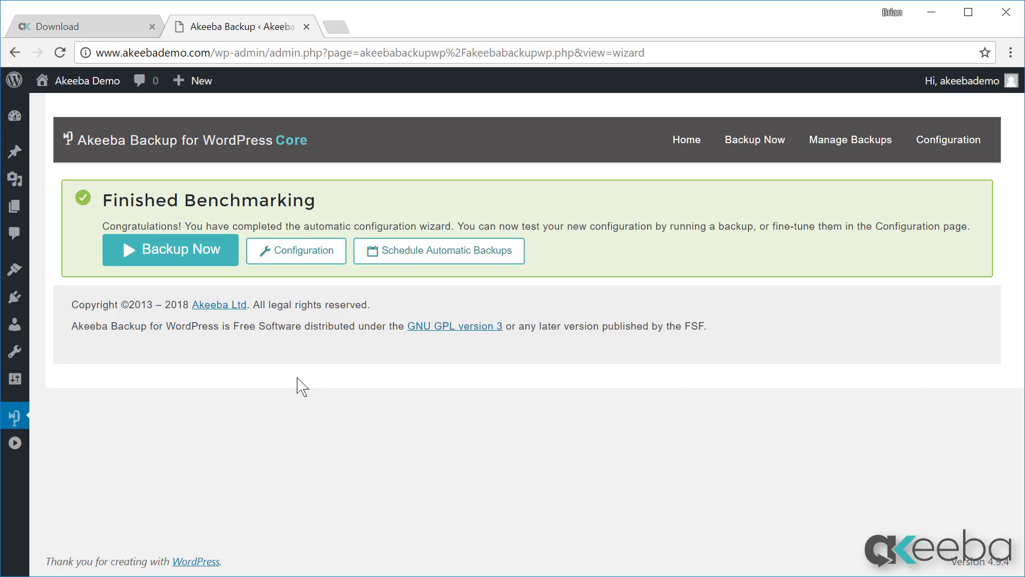
click(168, 251)
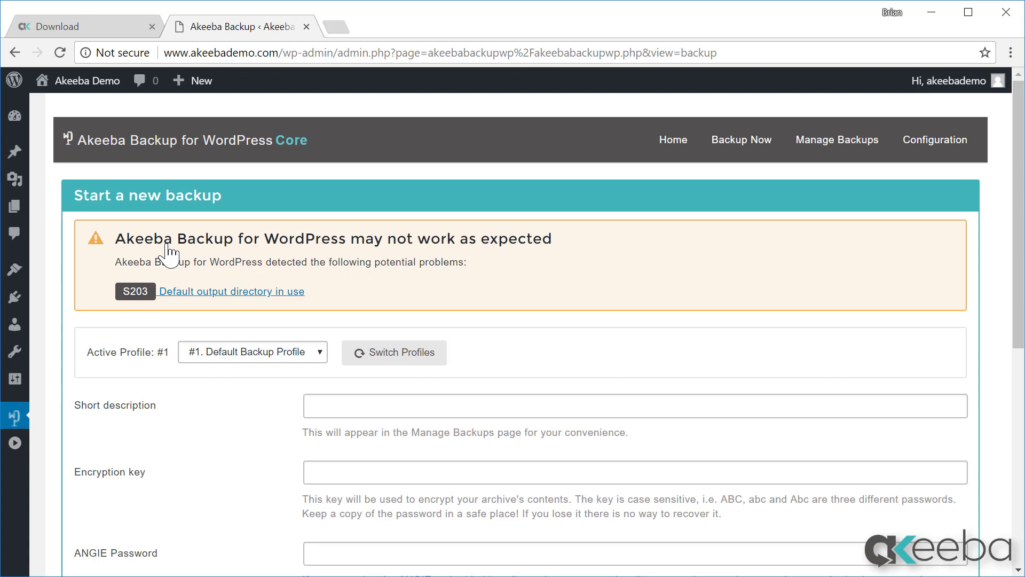
click(569, 412)
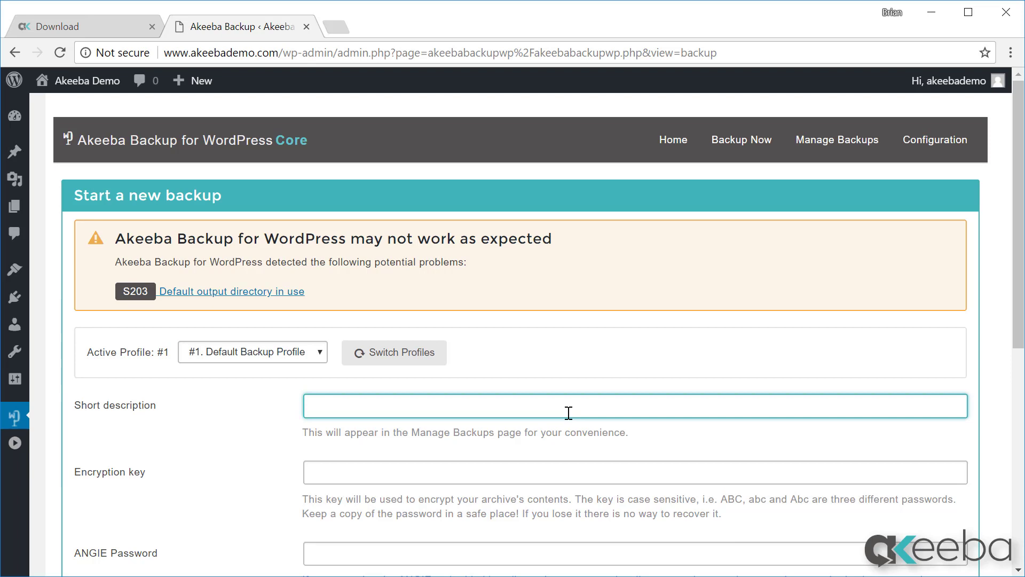
scroll(561, 397, down, 5)
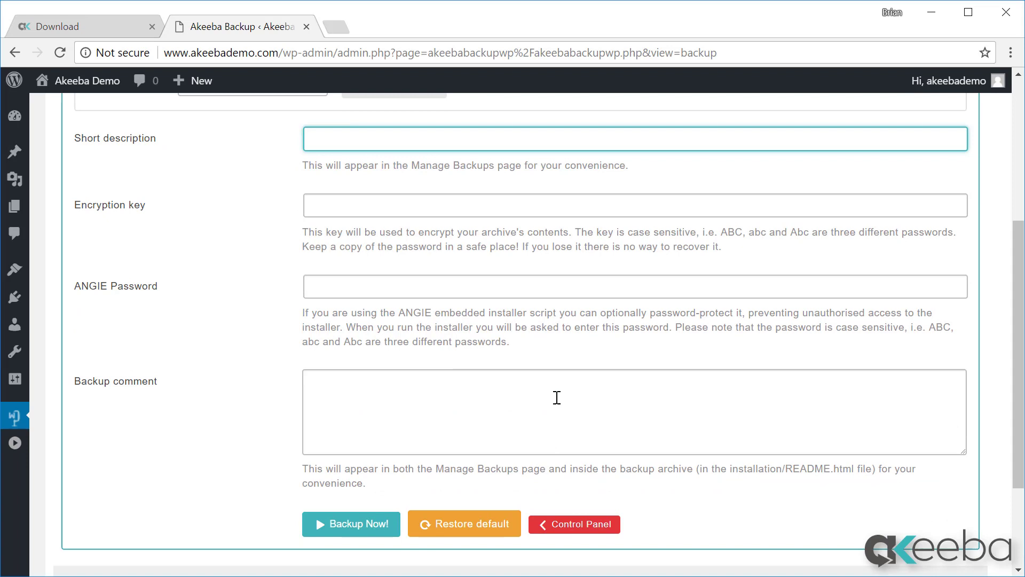
click(410, 284)
text(test)
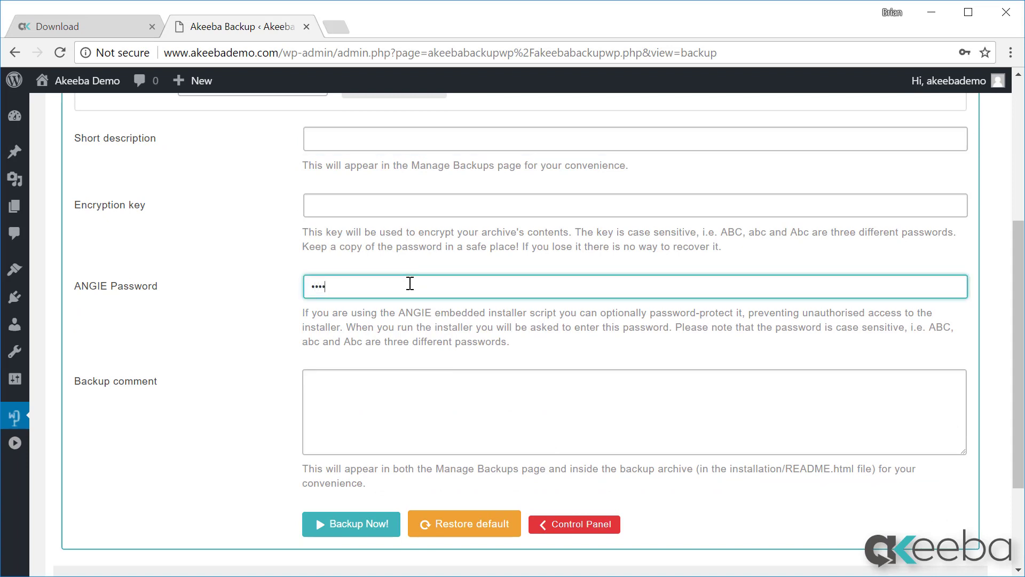
text(password12)
click(370, 526)
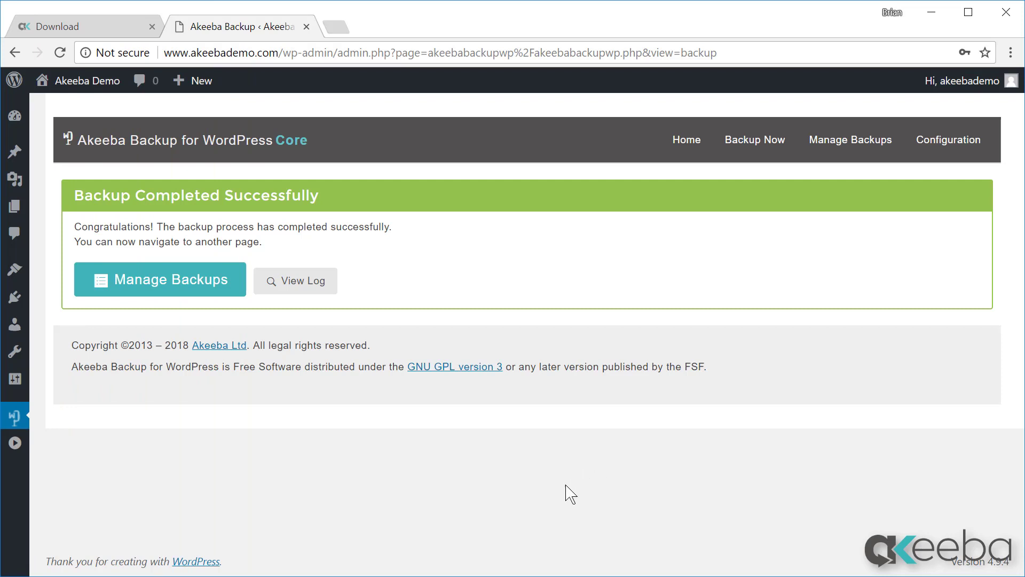
In Manage Backups, download backup #1's 26.83 MB archive and close the download warning
click(182, 290)
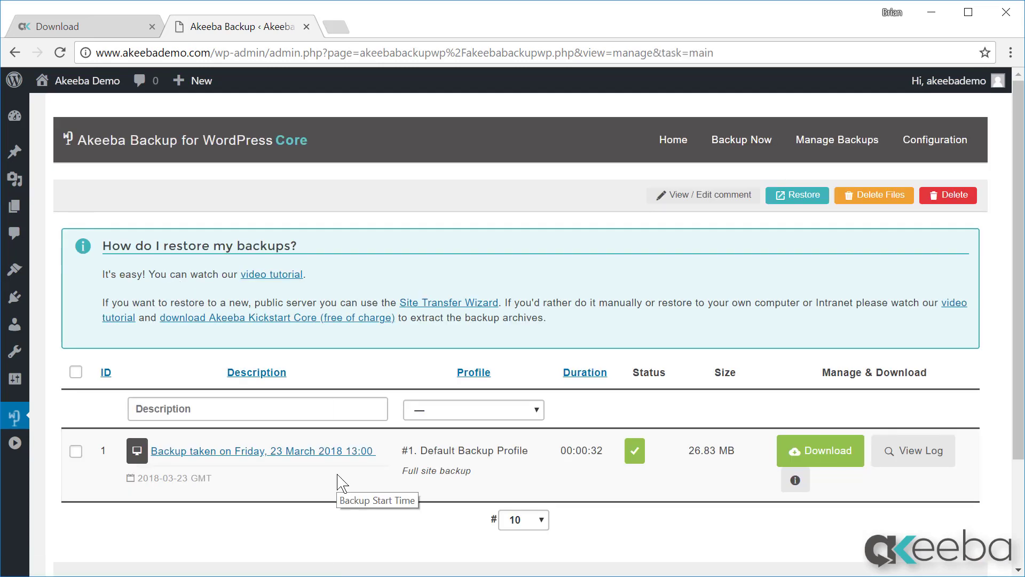
mouse_move(641, 459)
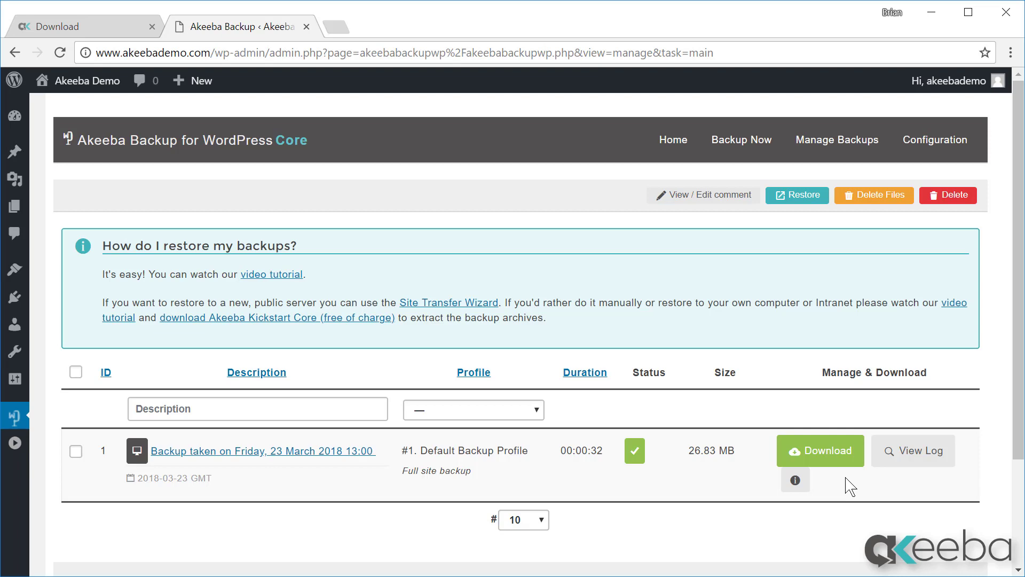
click(812, 451)
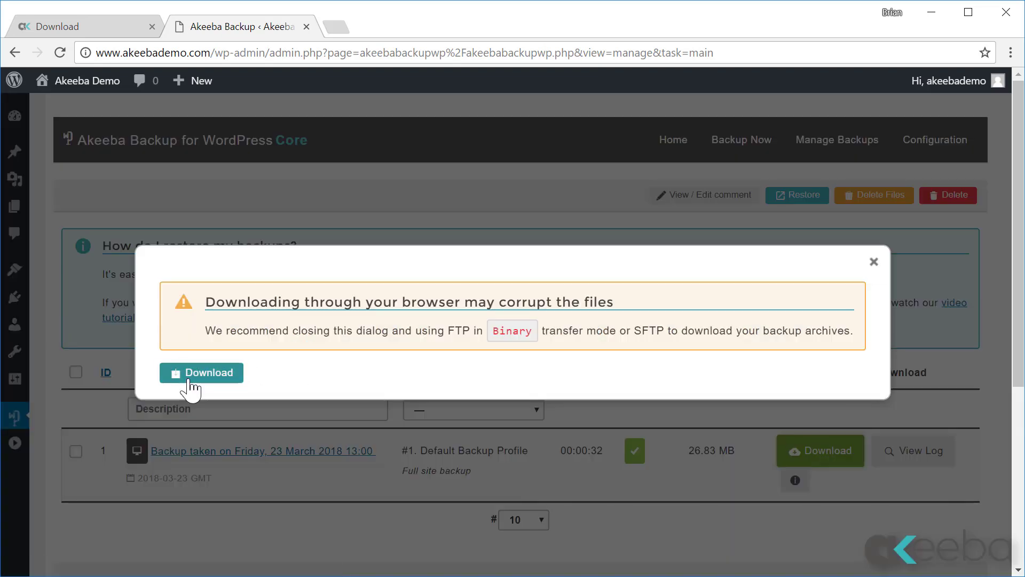
click(194, 375)
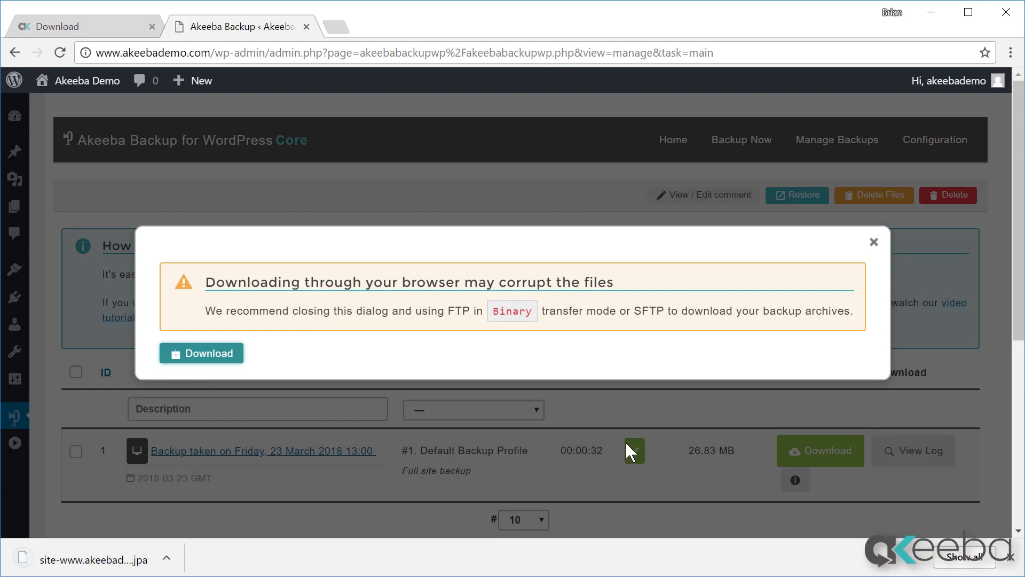
click(1011, 558)
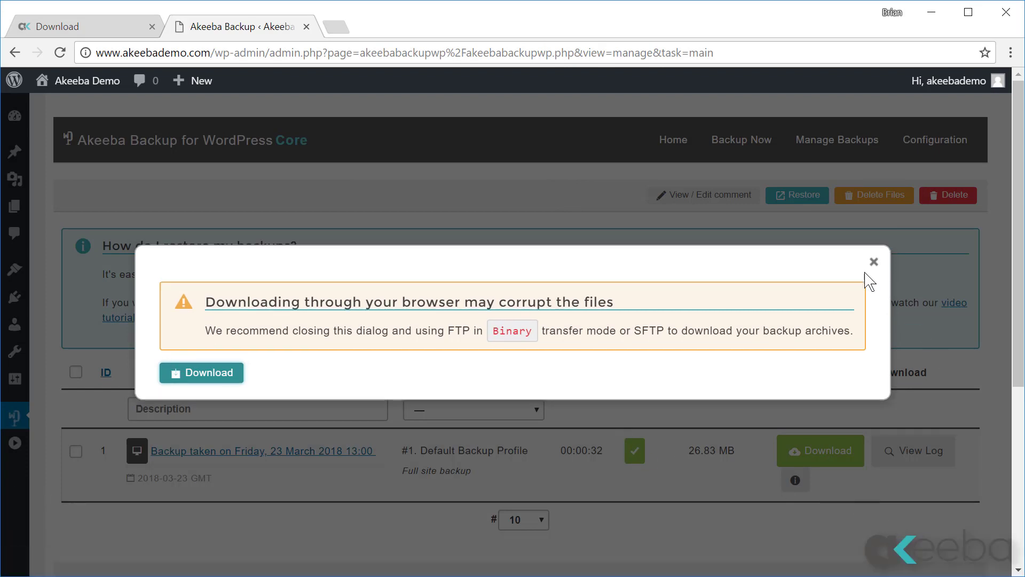
click(874, 242)
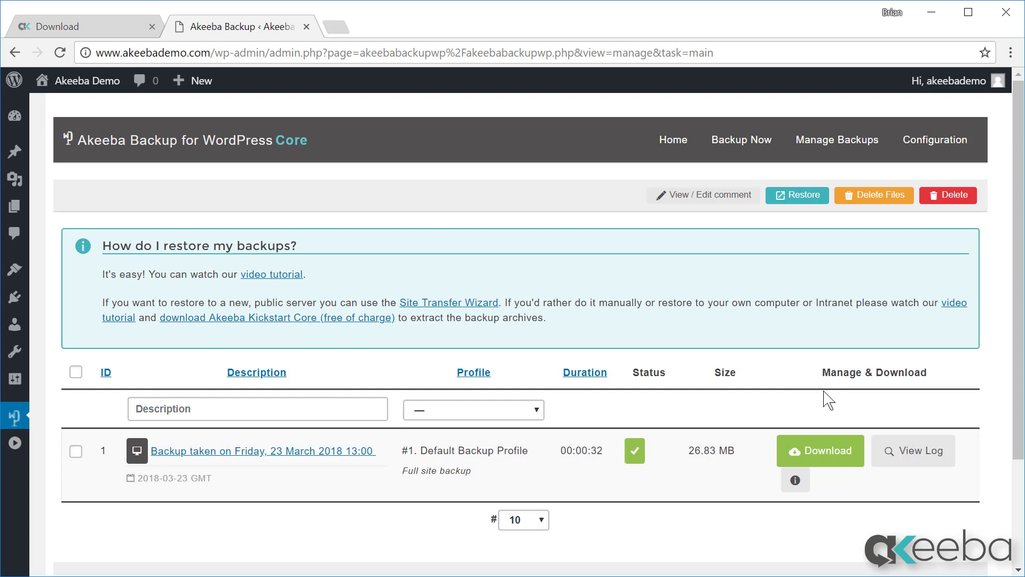
Select the 23 March 2018 backup record and delete its archive files, keeping the record
click(76, 454)
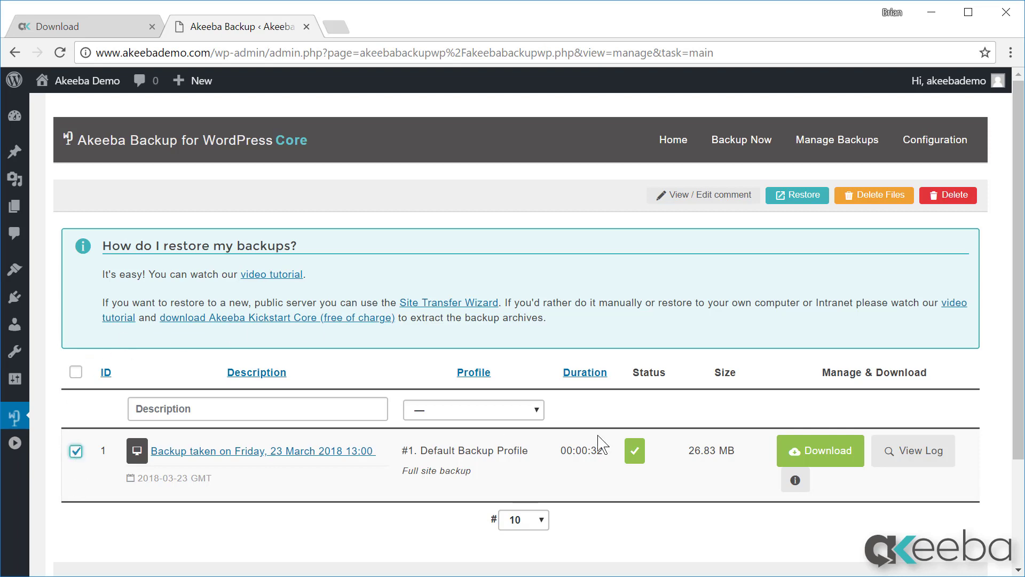
click(878, 199)
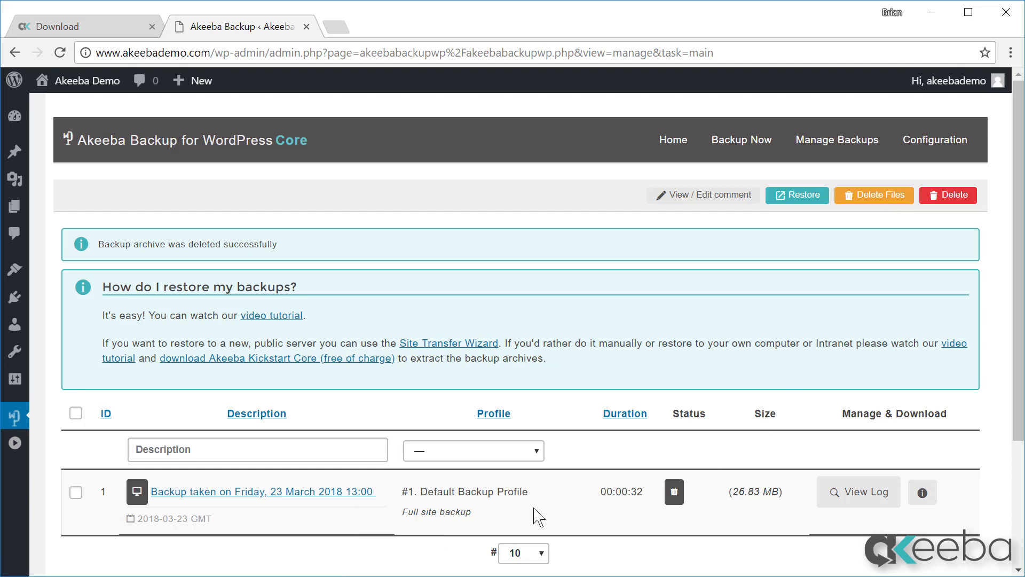
mouse_move(684, 505)
Return to Akeeba Backup's Professional home page with its Download ID prompt, then switch to the Akeeba website
click(679, 152)
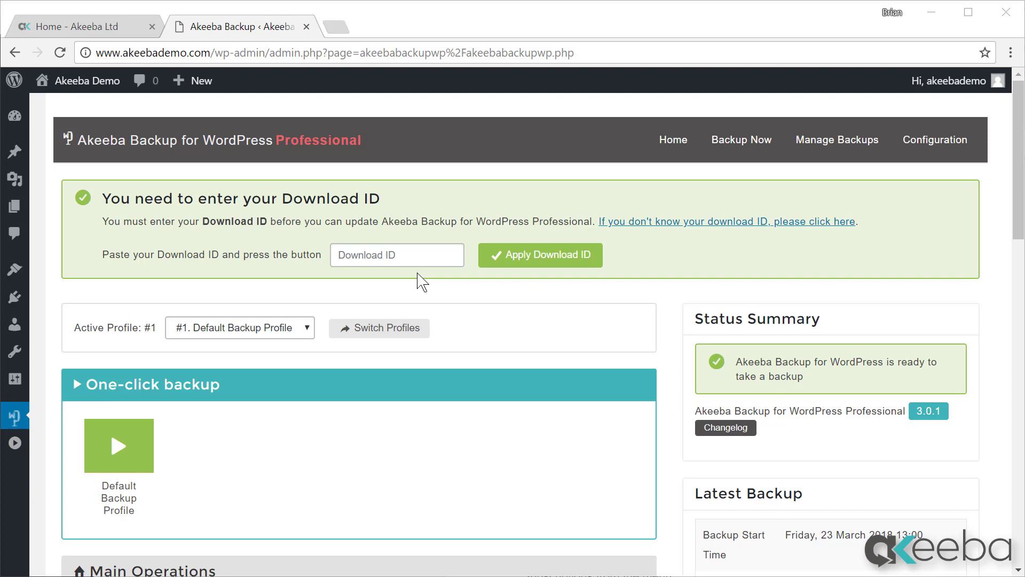
click(82, 32)
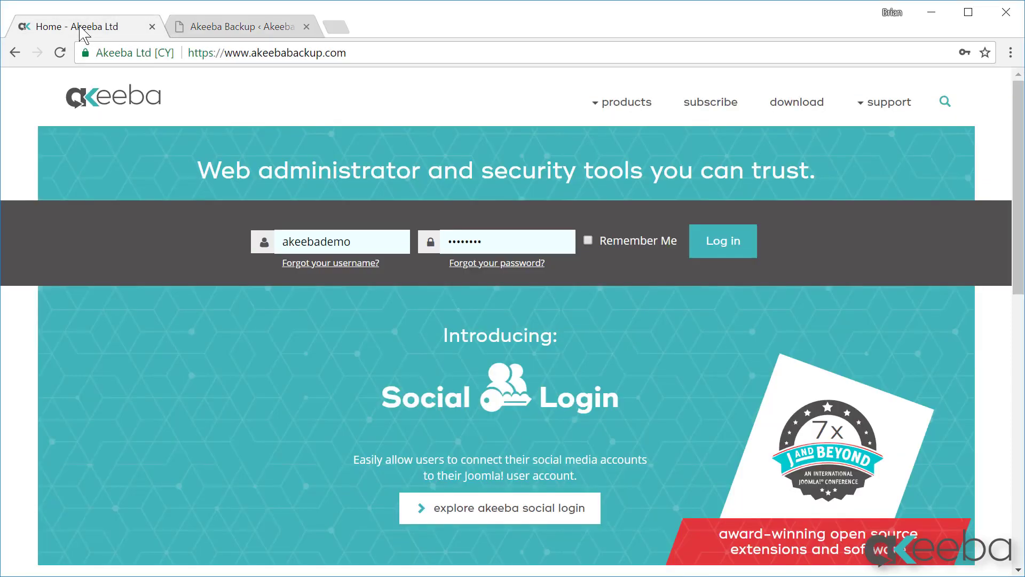
Log in to the Akeeba website, copy the Download ID from My Subscriptions, and return to WordPress
click(728, 243)
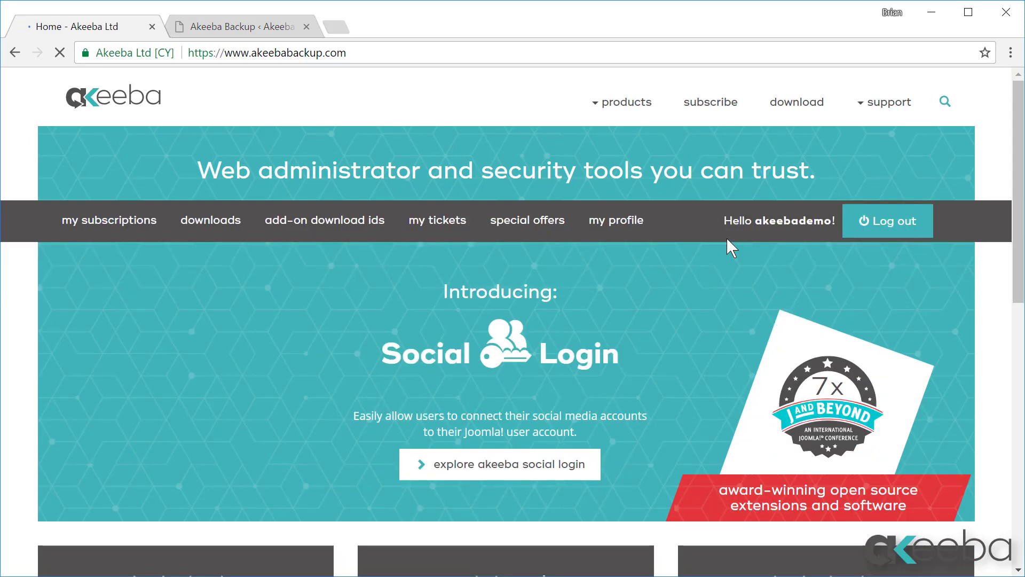
click(140, 233)
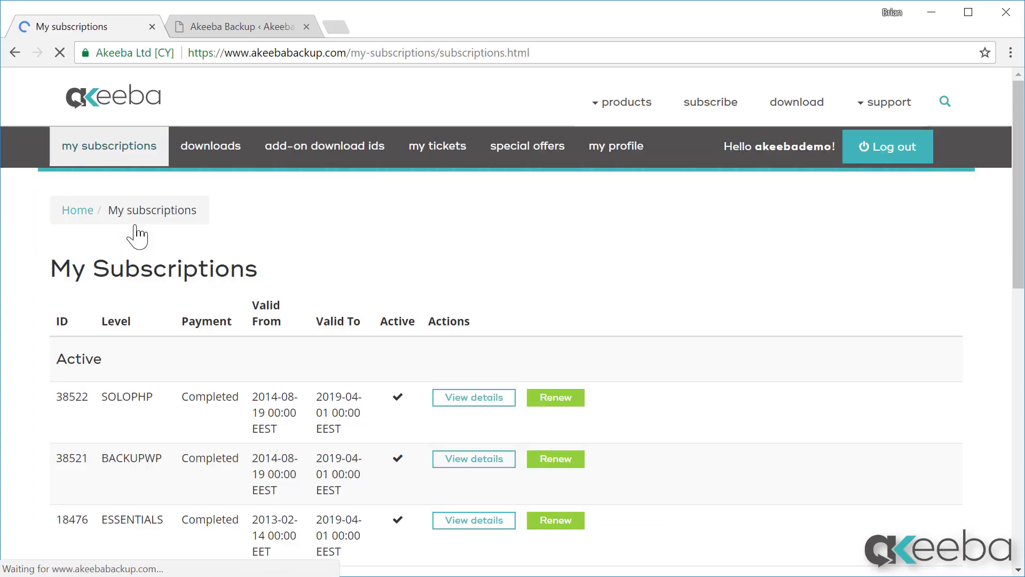
scroll(883, 416, down, 5)
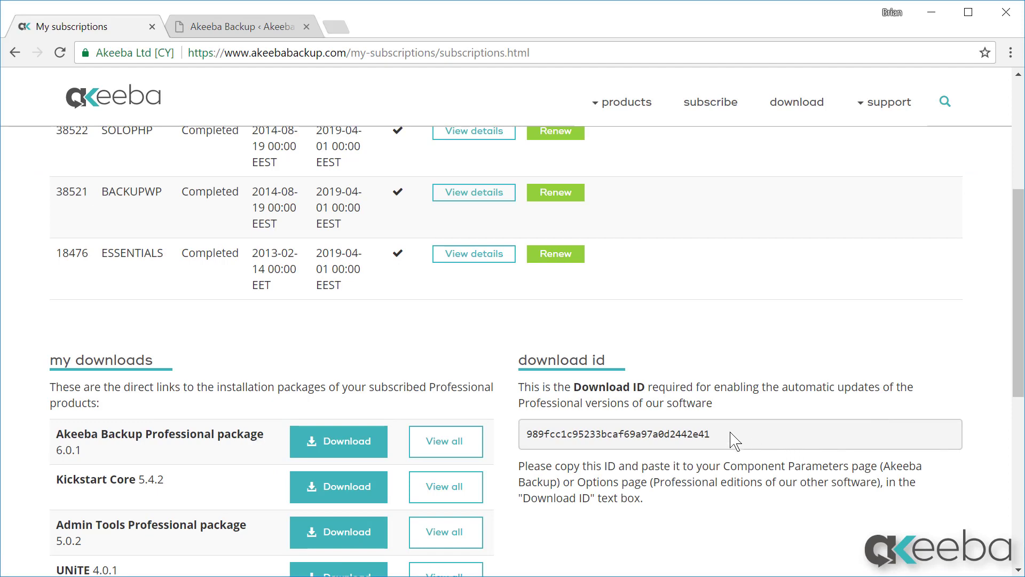
double_click(550, 435)
right_click(550, 435)
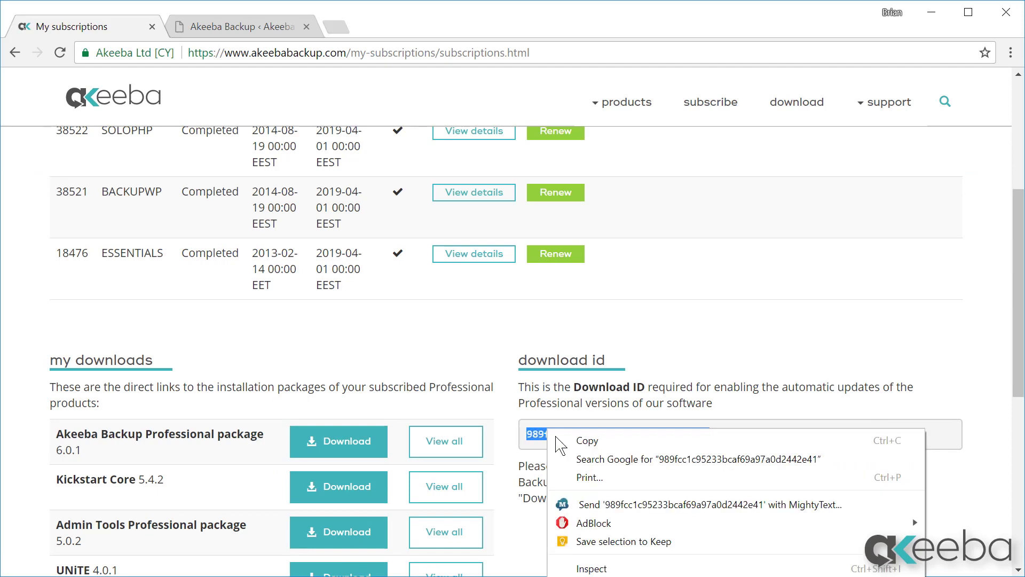
click(565, 448)
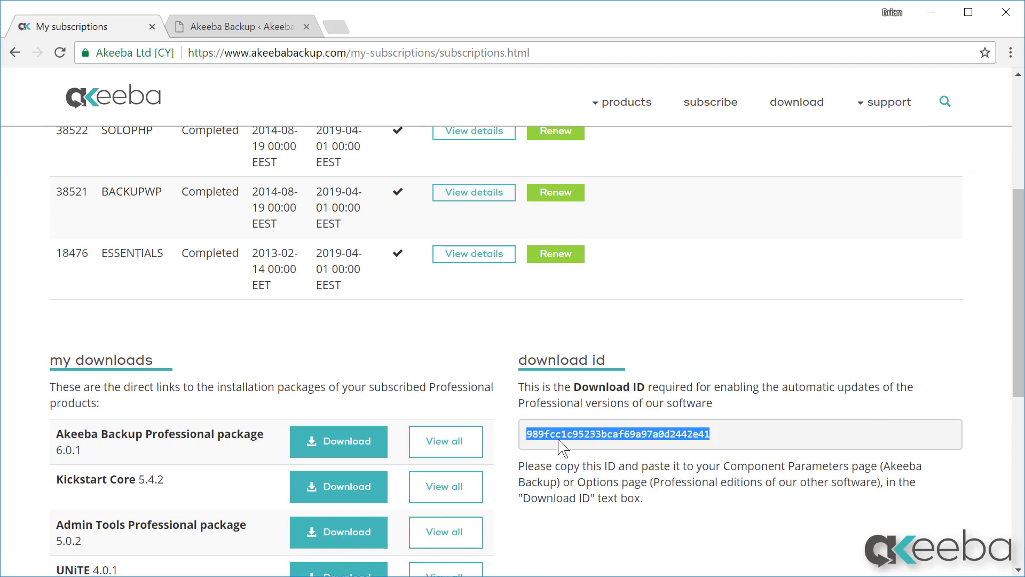
click(256, 27)
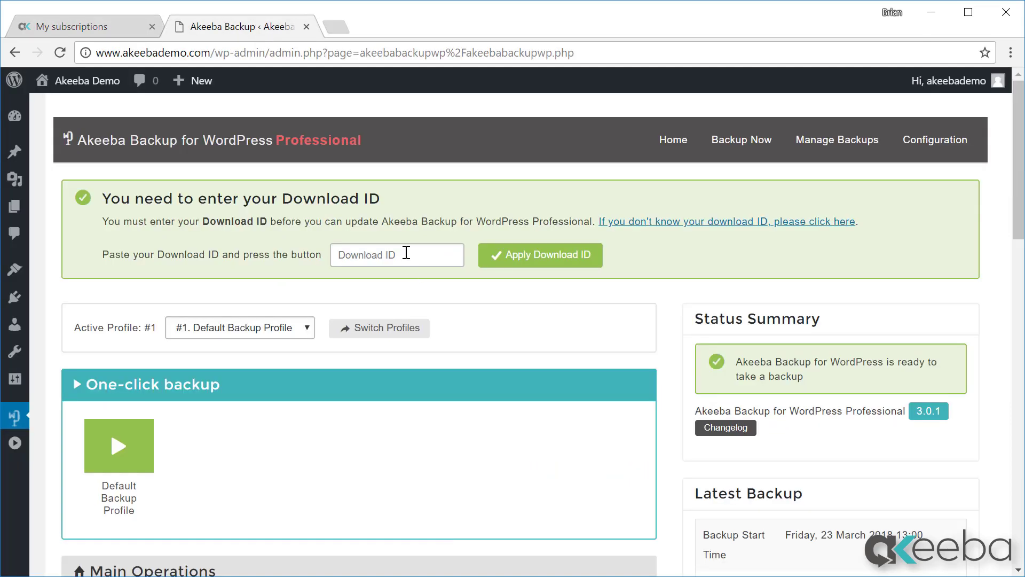
Paste the copied Download ID into Akeeba Backup's Download ID box and apply it
click(405, 252)
right_click(404, 252)
click(445, 349)
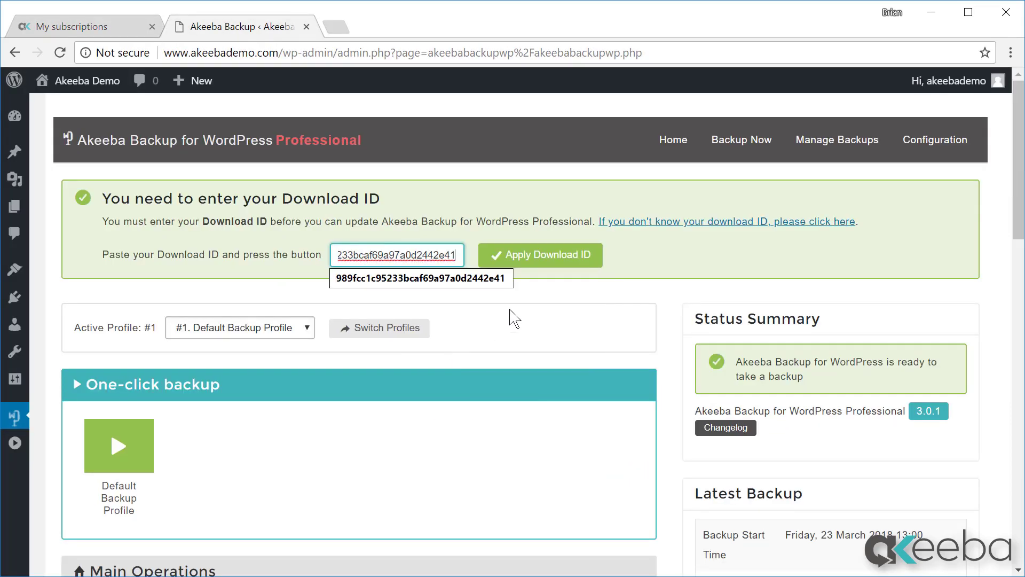
click(566, 265)
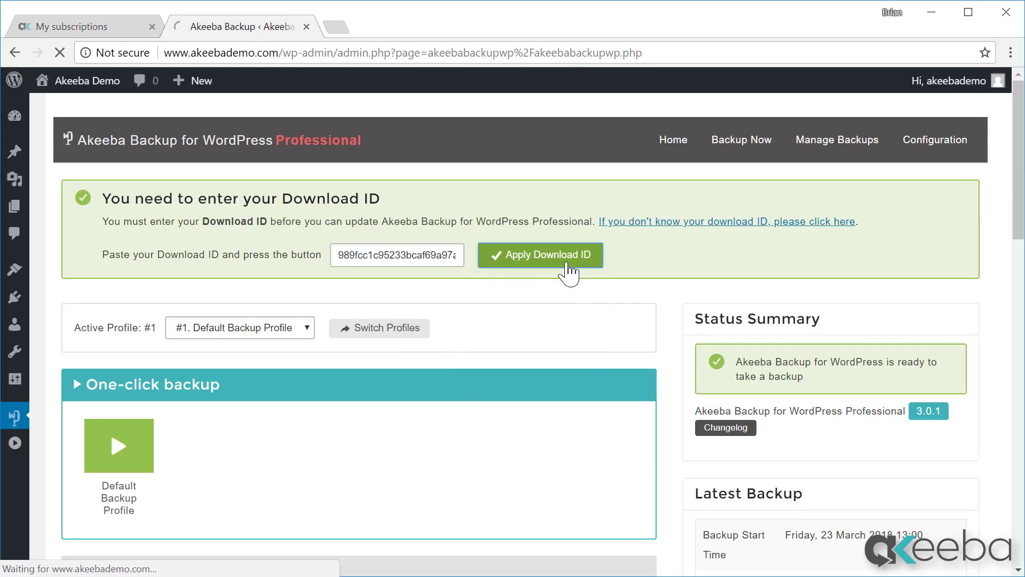